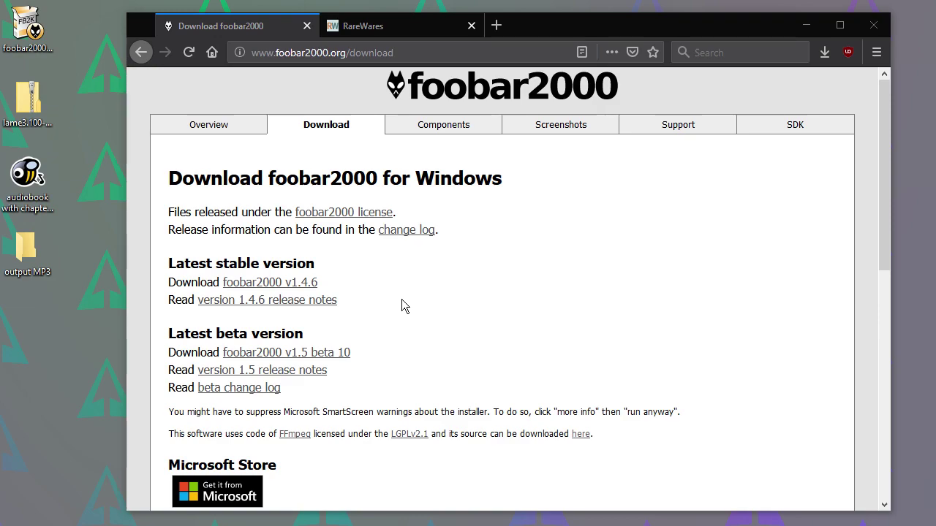
# Review the foobar2000 download page and the RareWares LAME bundles page, and locate both downloaded files on the desktop
pyautogui.click(343, 57)
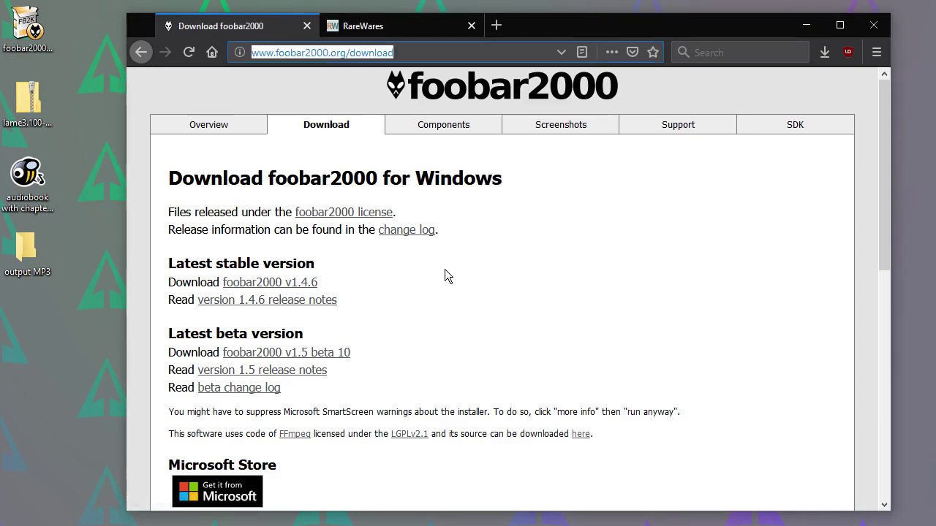
pyautogui.click(423, 300)
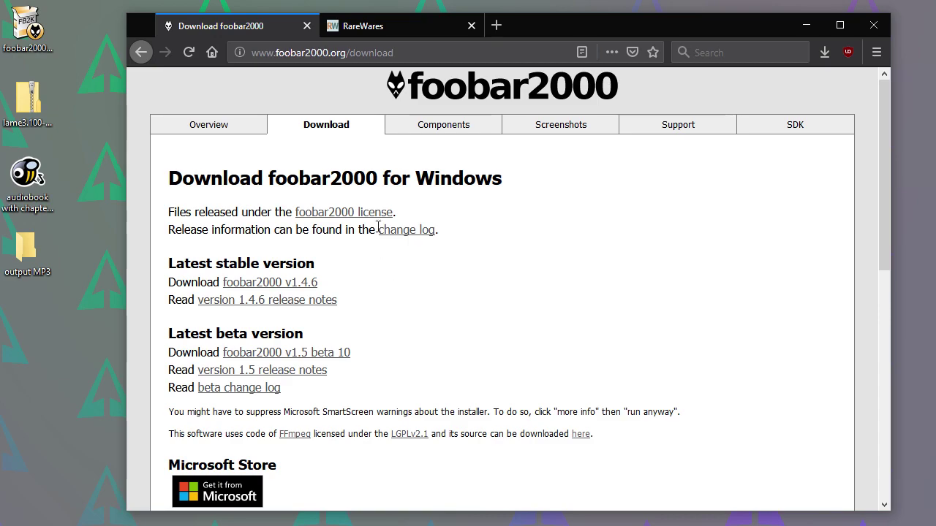
pyautogui.click(362, 28)
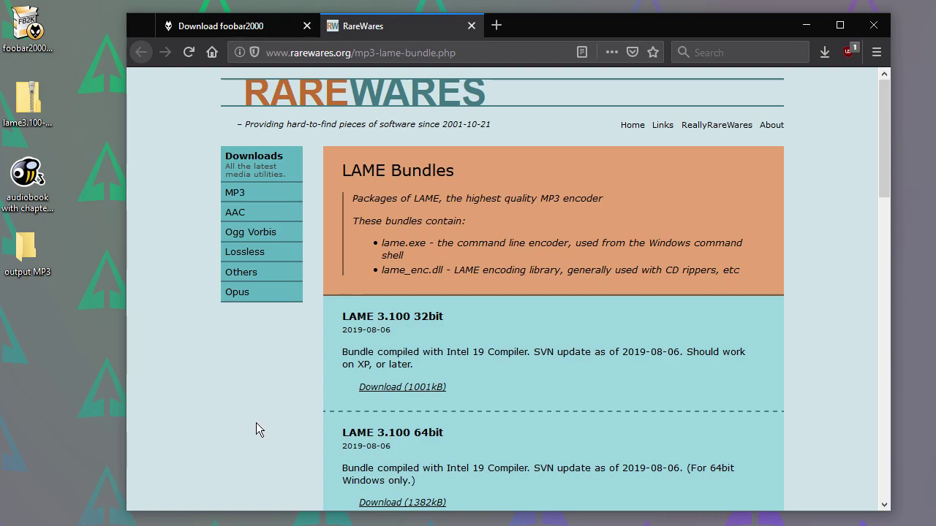
pyautogui.click(234, 21)
pyautogui.click(332, 56)
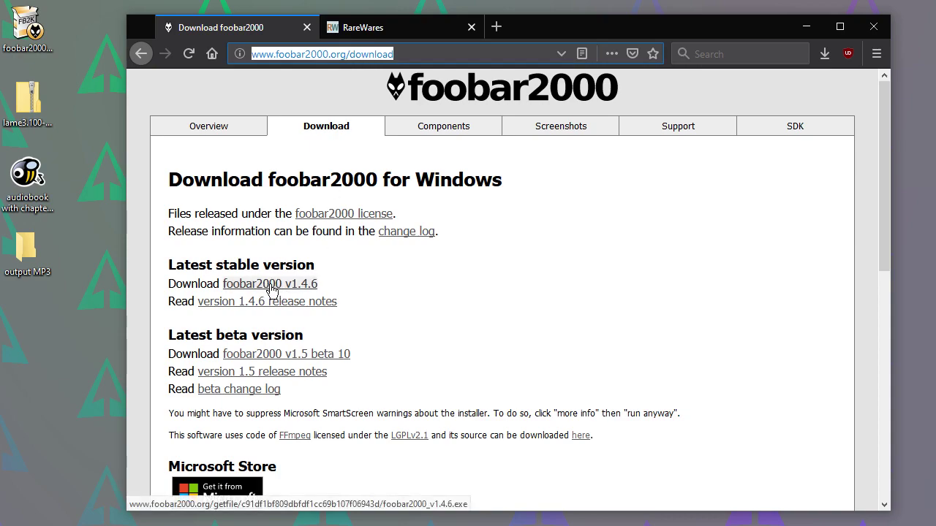
pyautogui.click(29, 33)
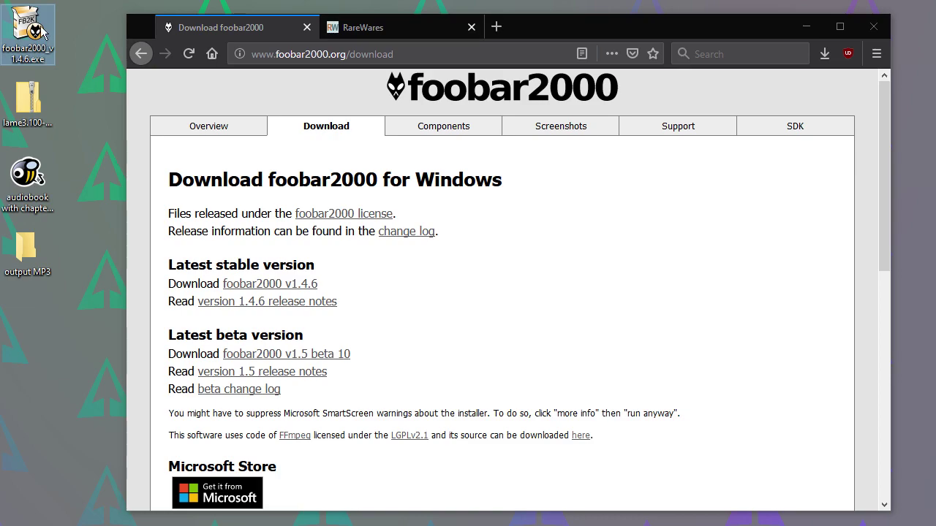
pyautogui.click(343, 28)
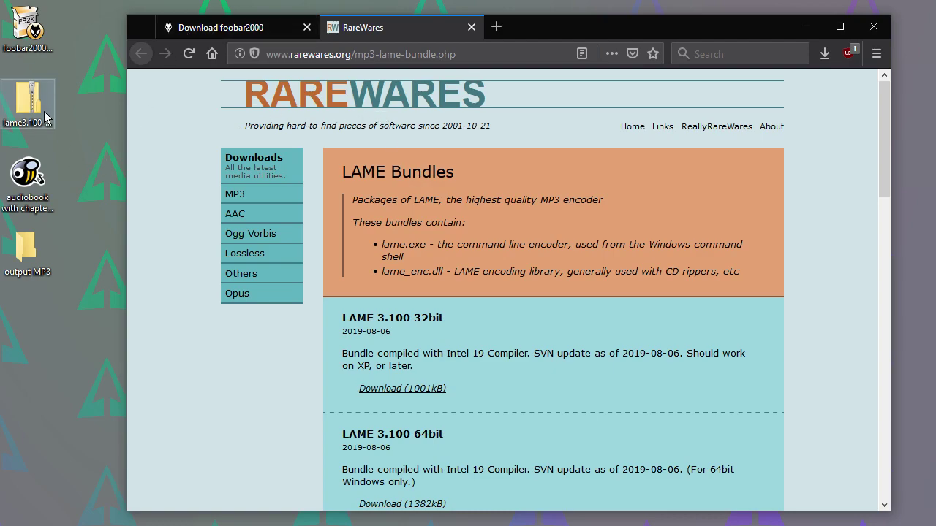
pyautogui.click(34, 134)
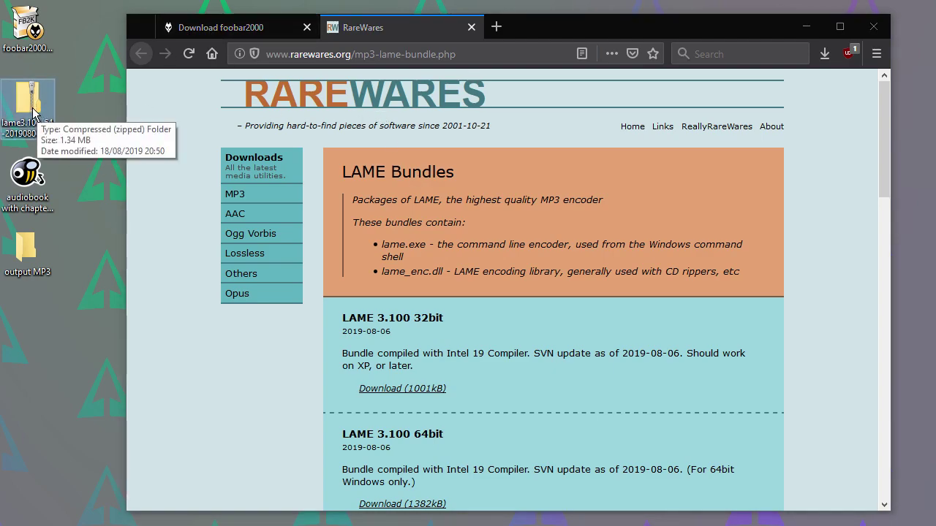
pyautogui.click(412, 25)
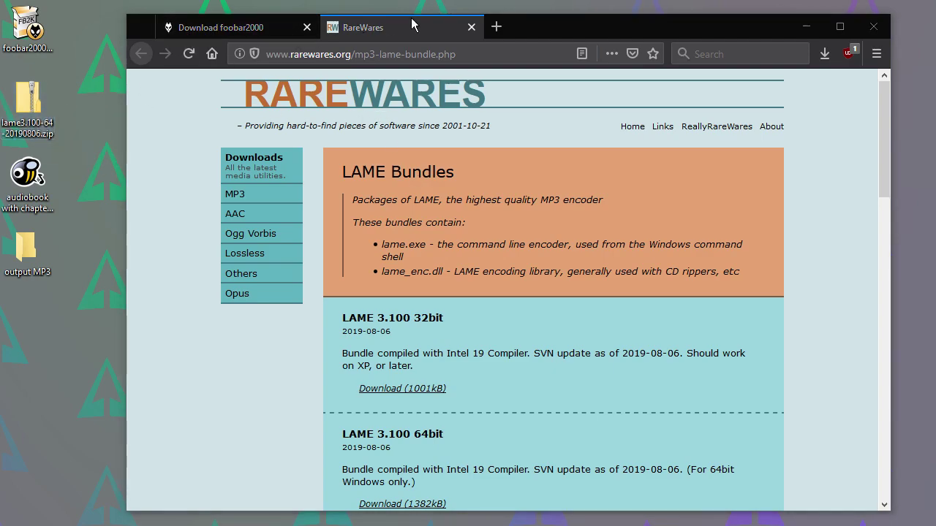
# Launch the foobar2000 v1.4.6 installer from the desktop and choose the portable installation type
pyautogui.click(806, 27)
pyautogui.doubleClick(26, 31)
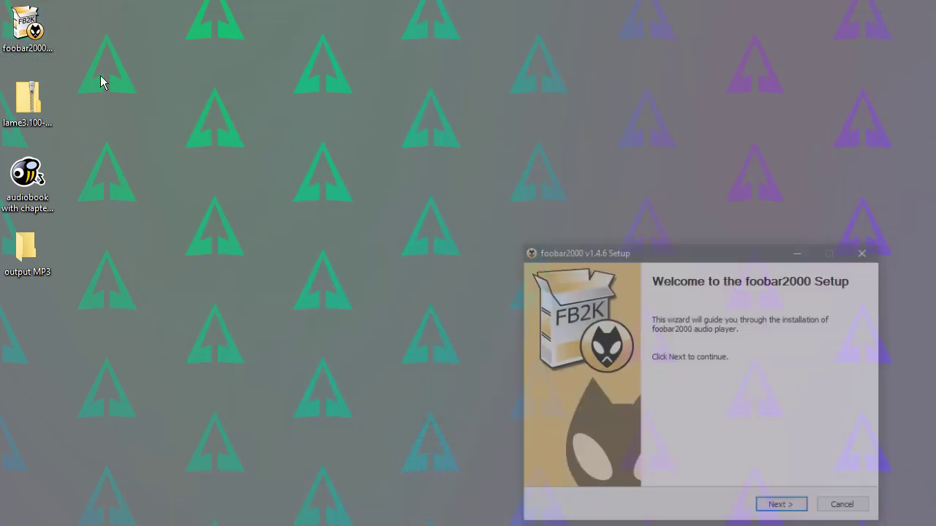
pyautogui.moveTo(628, 262); pyautogui.dragTo(323, 100)
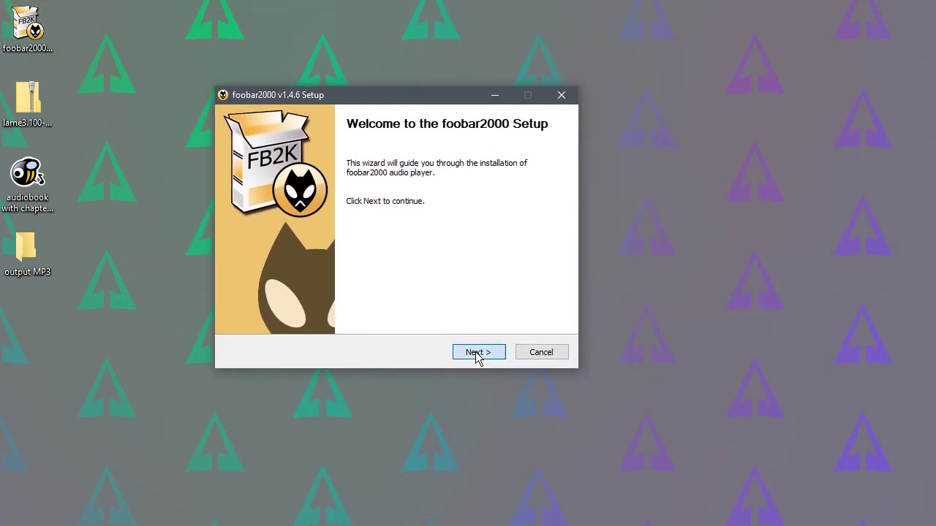
pyautogui.click(475, 353)
pyautogui.click(477, 351)
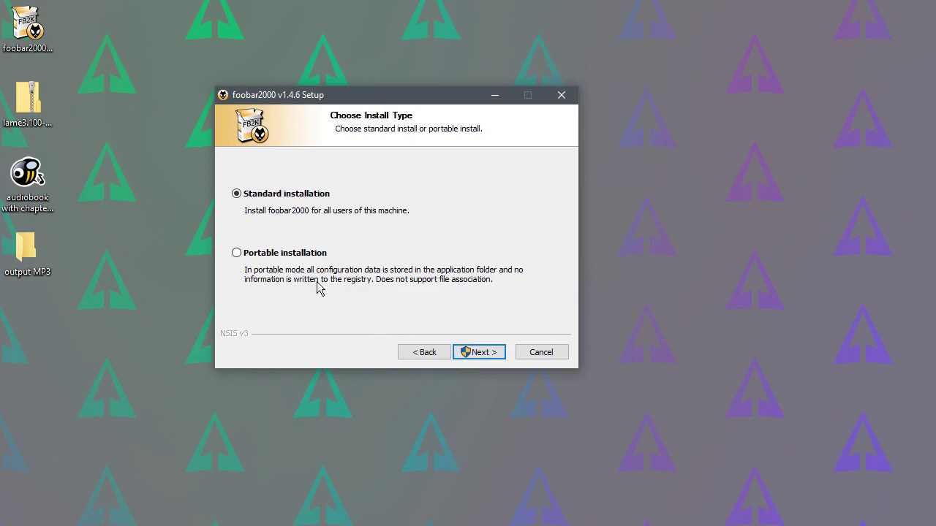
pyautogui.click(238, 253)
pyautogui.click(477, 353)
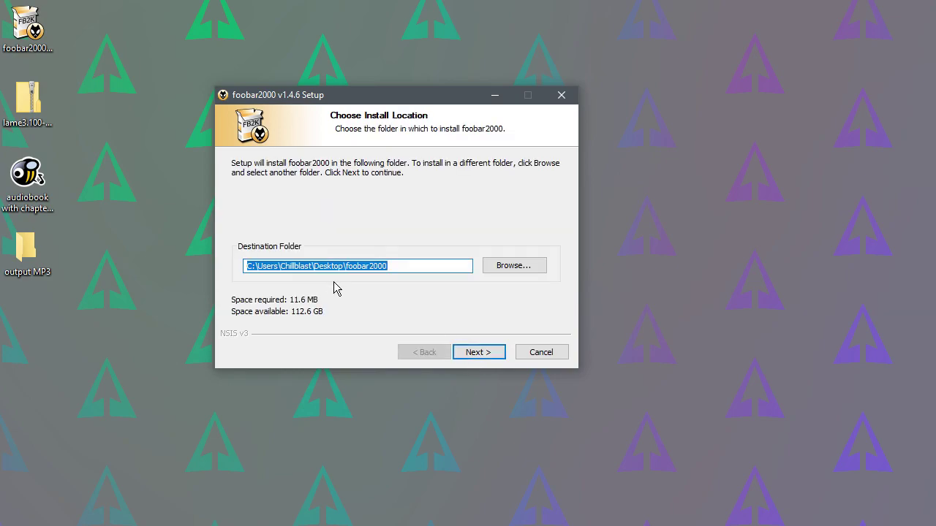
# Install the full set of components into the foobar2000 folder on the desktop and finish setup without running foobar2000
pyautogui.click(479, 354)
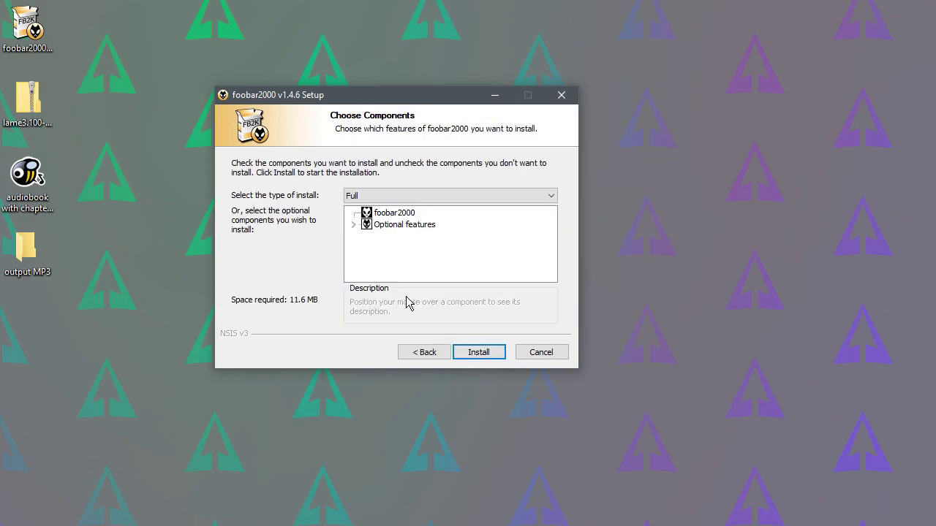
pyautogui.click(480, 353)
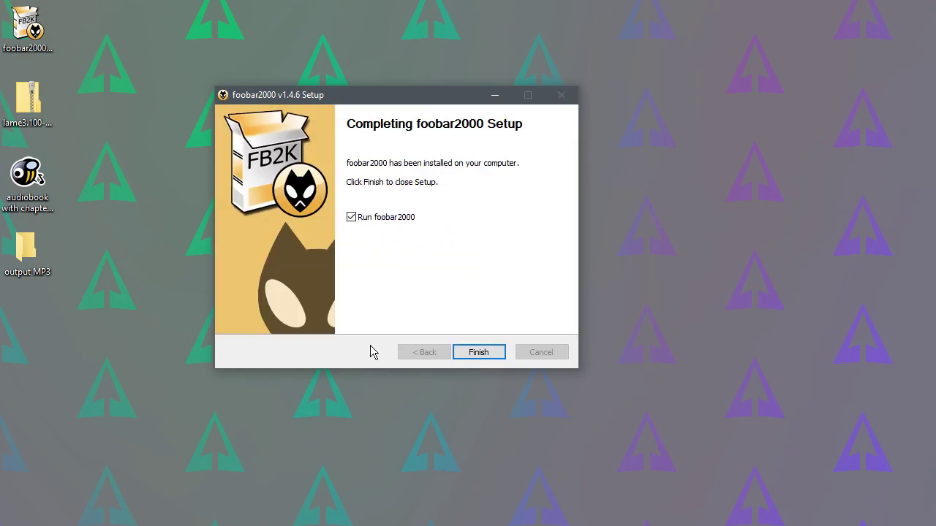
pyautogui.click(352, 218)
pyautogui.click(478, 354)
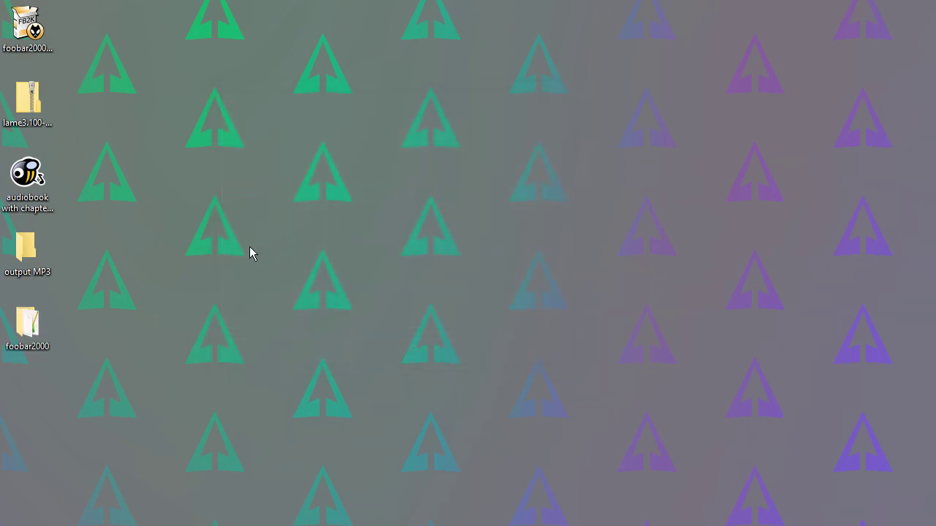
pyautogui.rightClick(30, 101)
pyautogui.click(262, 135)
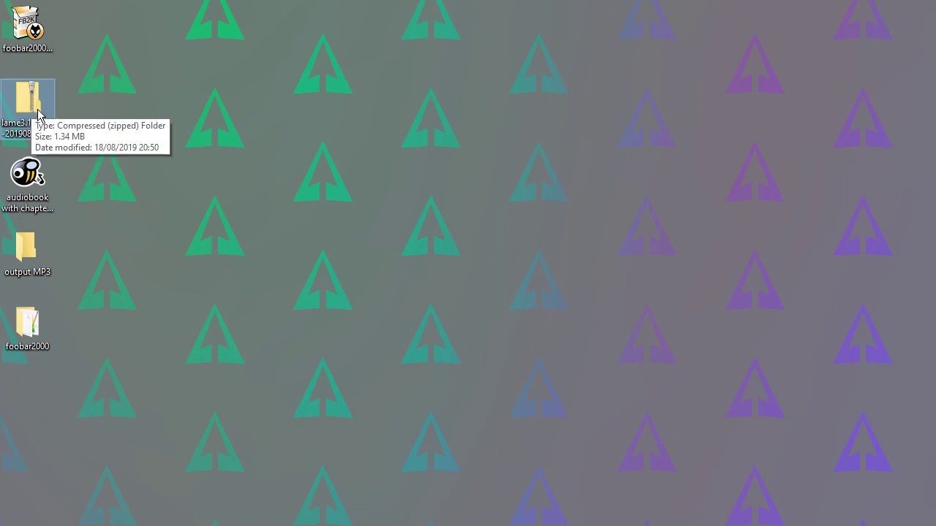
pyautogui.rightClick(31, 107)
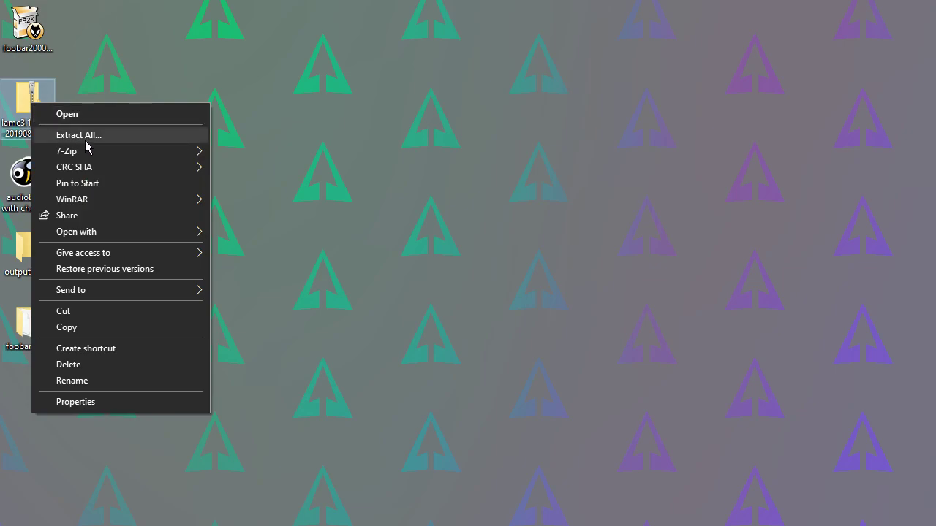
pyautogui.moveTo(88, 152)
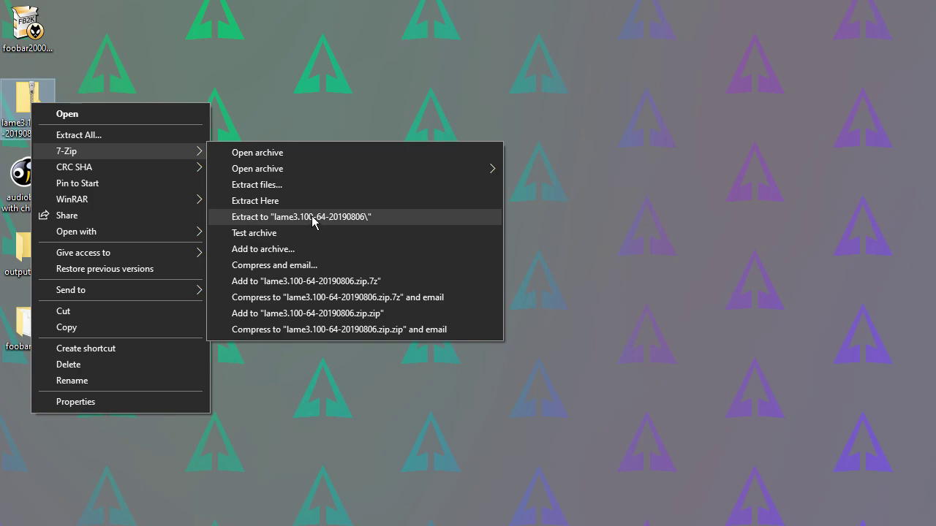
pyautogui.click(312, 217)
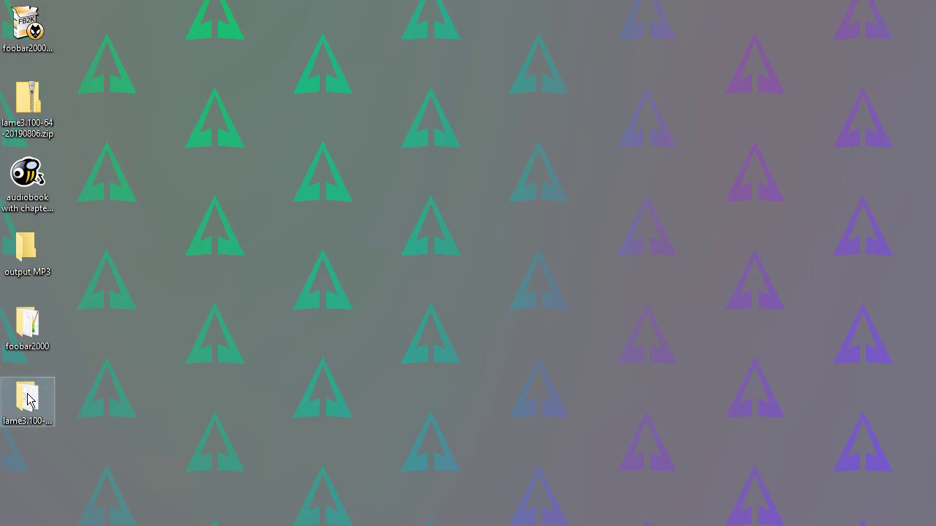
pyautogui.doubleClick(30, 329)
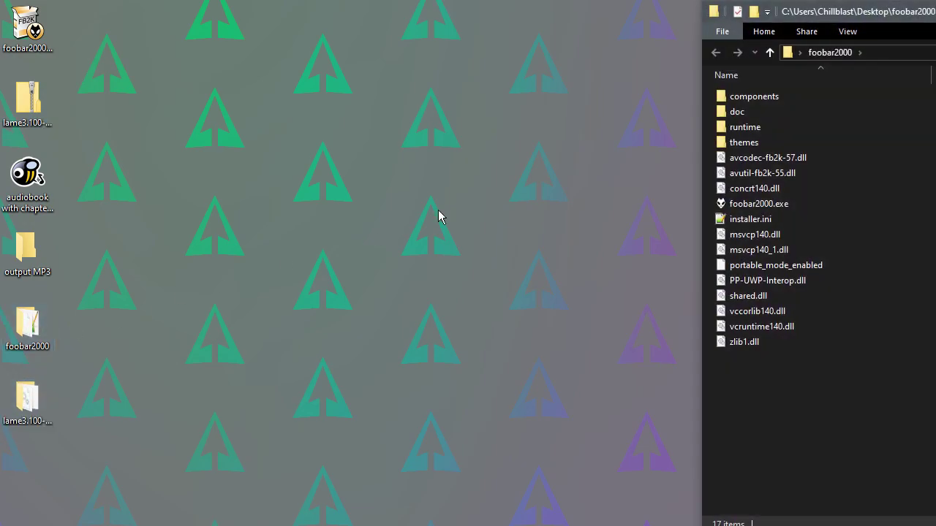
pyautogui.moveTo(791, 8); pyautogui.dragTo(189, 0)
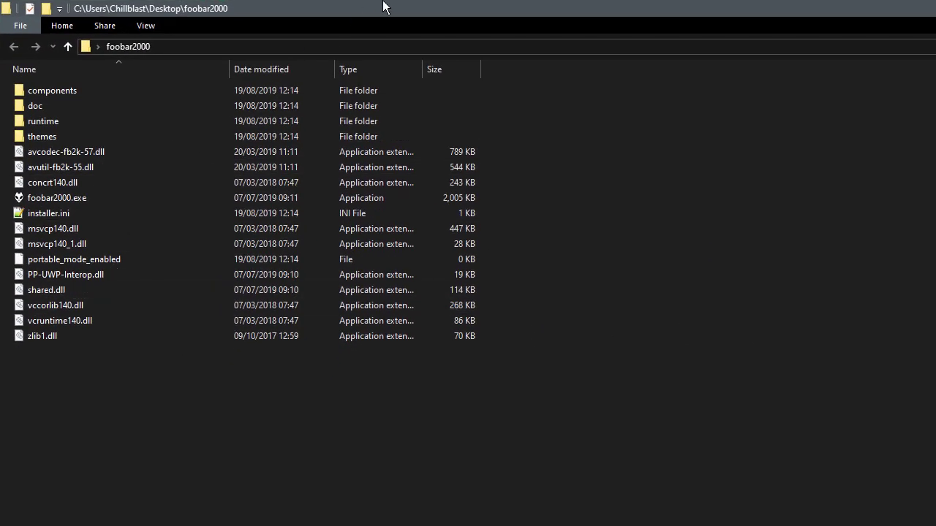
pyautogui.moveTo(383, 4); pyautogui.dragTo(423, 14)
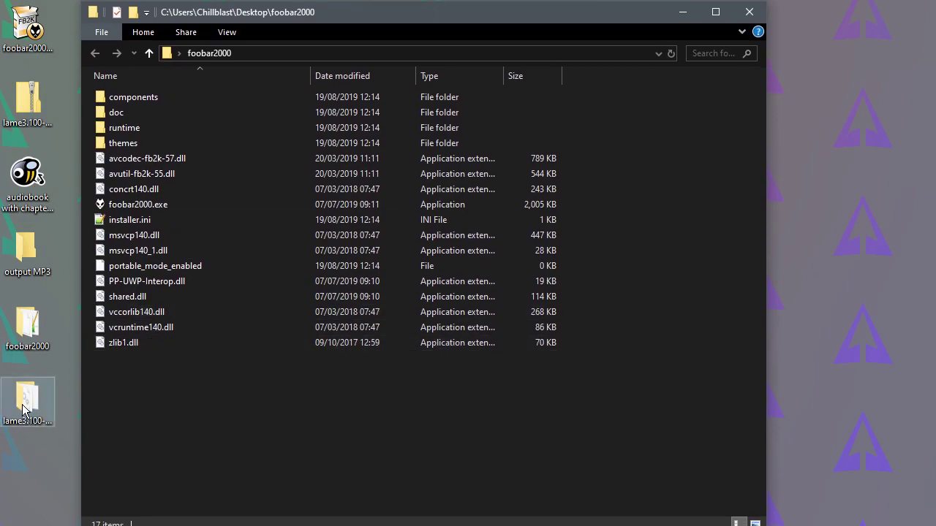
pyautogui.moveTo(24, 404); pyautogui.dragTo(171, 404)
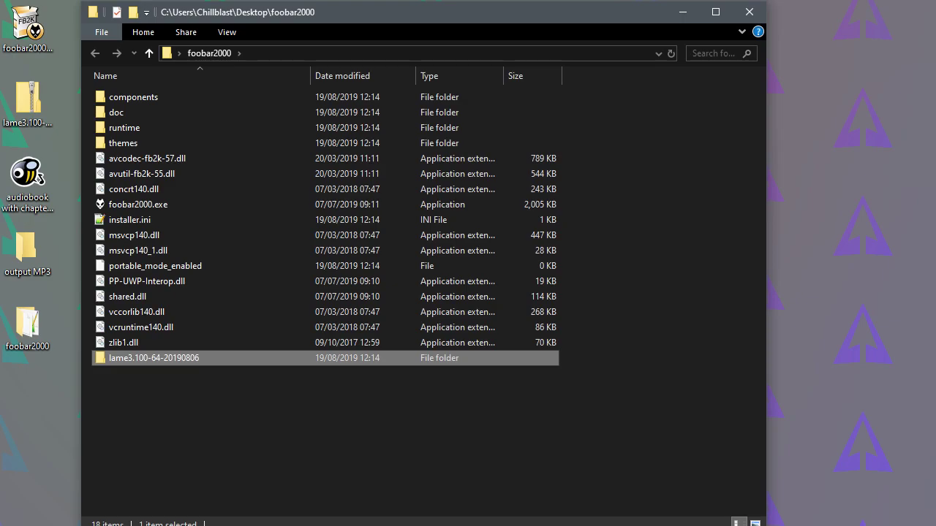
pyautogui.moveTo(763, 524); pyautogui.dragTo(665, 446)
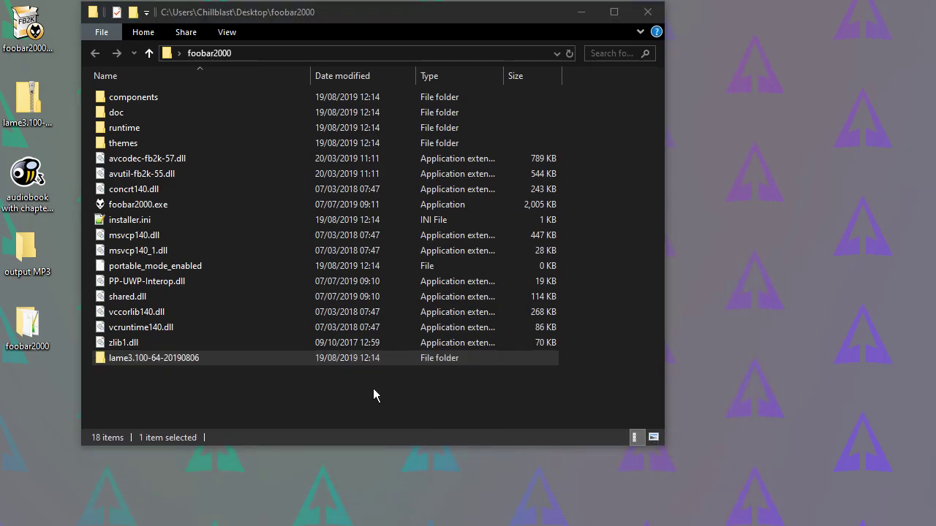
pyautogui.click(231, 417)
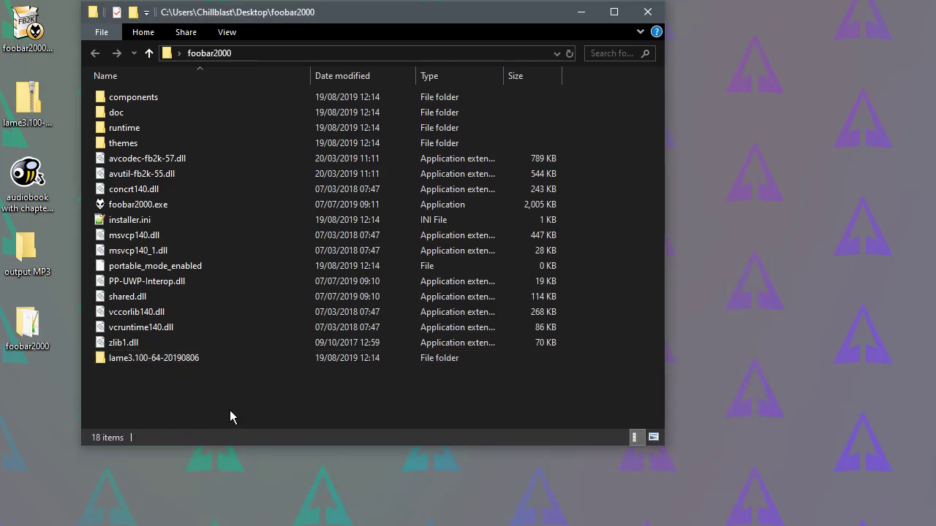
# Run foobar2000.exe from the foobar2000 folder and accept the Quick Appearance Setup as it is
pyautogui.click(137, 207)
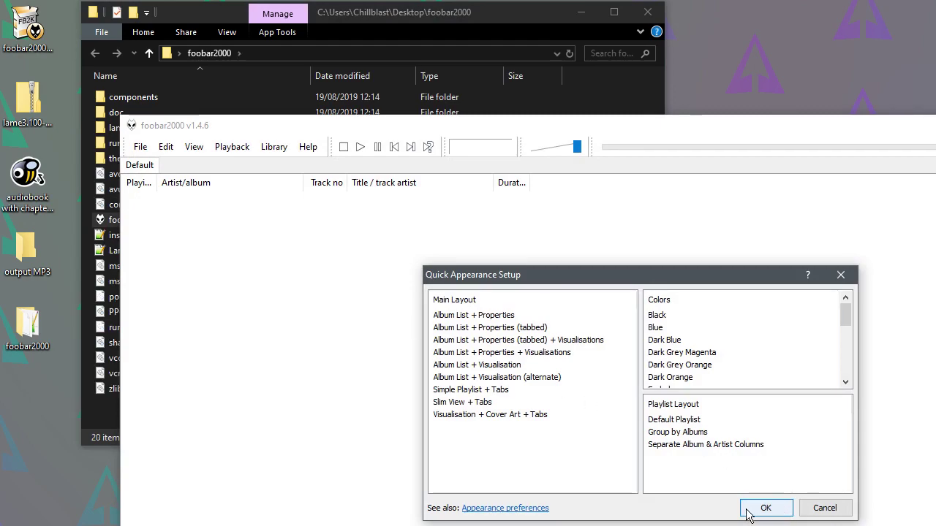
pyautogui.moveTo(579, 269); pyautogui.dragTo(405, 158)
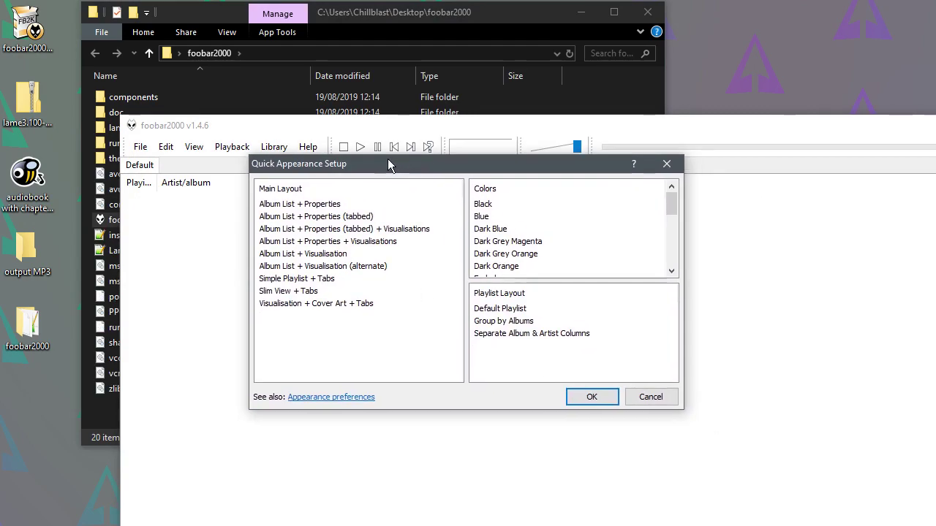
pyautogui.click(570, 402)
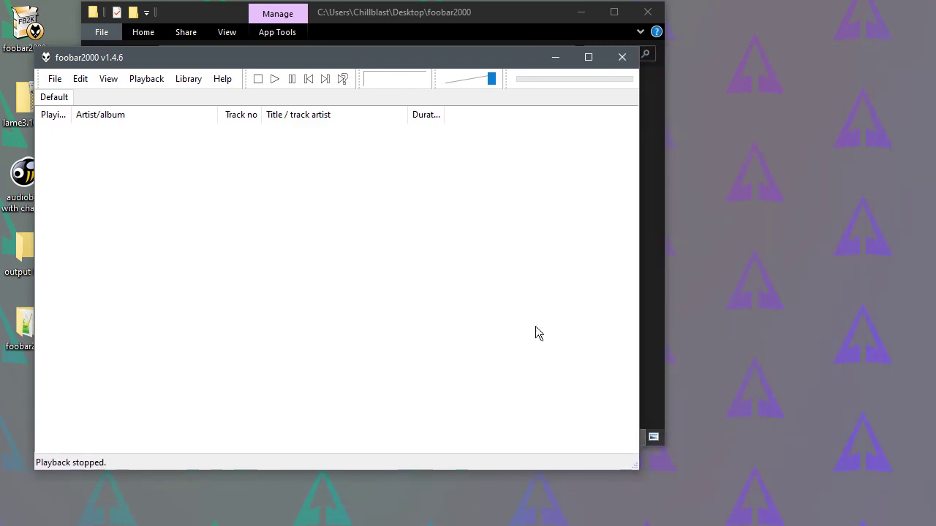
# Close the foobar2000 folder window and load the desktop file "audiobook with chapters.m4b" into the Default playlist
pyautogui.moveTo(330, 68); pyautogui.dragTo(541, 95)
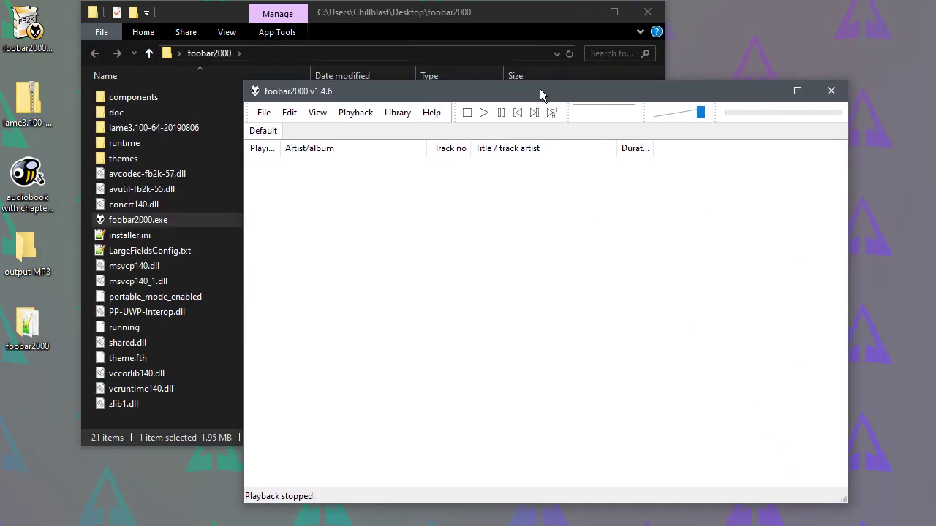
pyautogui.click(648, 12)
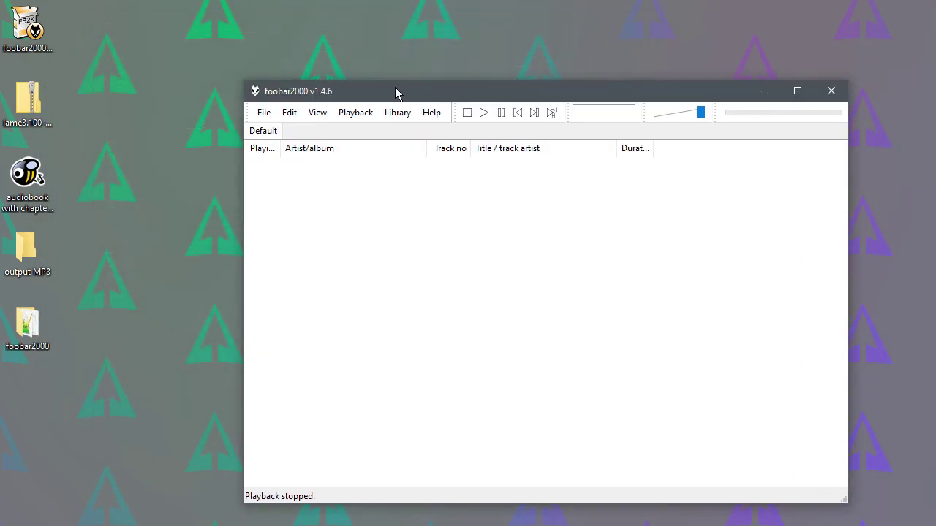
pyautogui.click(42, 177)
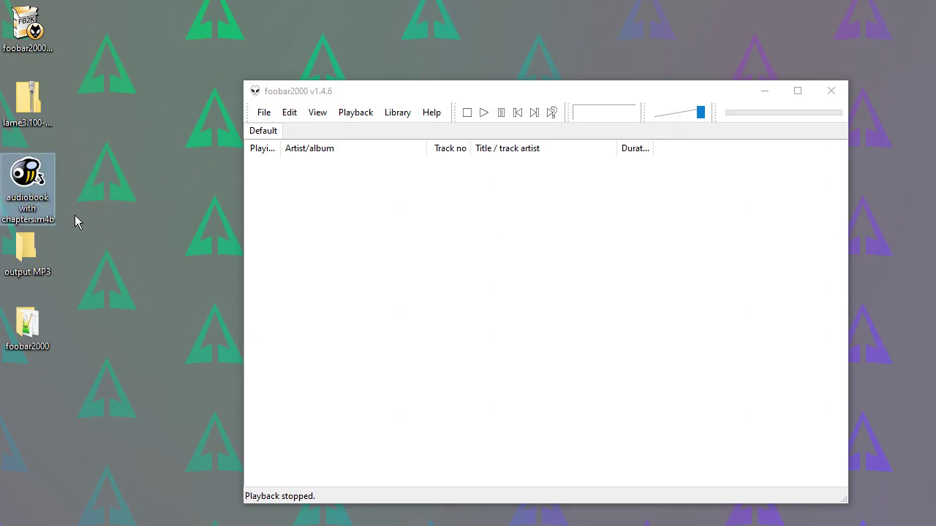
pyautogui.moveTo(25, 176); pyautogui.dragTo(381, 268)
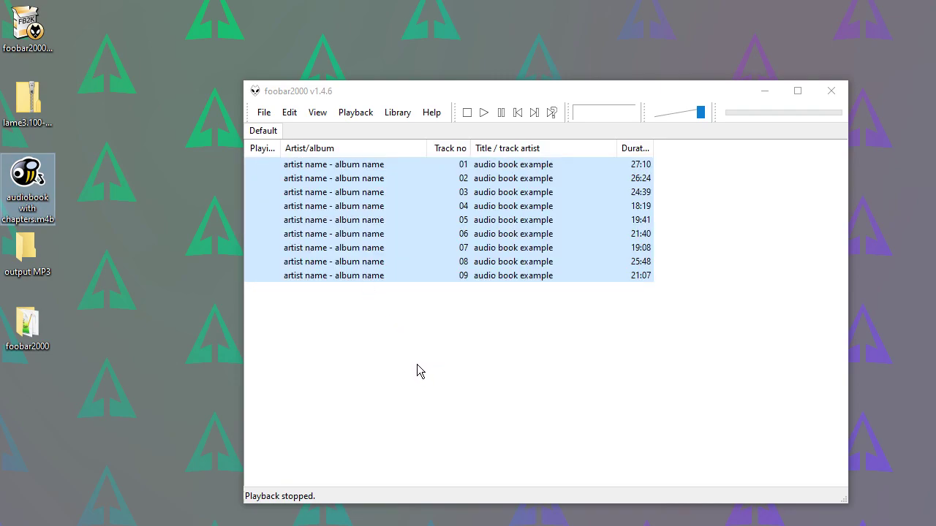
# Widen the playlist's Duration column and add the Bitrate column to the playlist view
pyautogui.moveTo(652, 148); pyautogui.dragTo(666, 148)
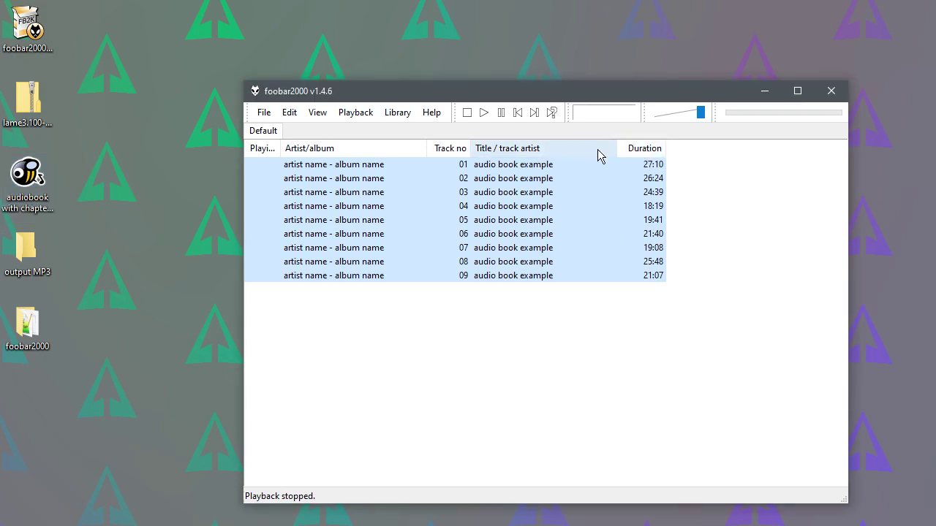
pyautogui.rightClick(637, 152)
pyautogui.moveTo(660, 166)
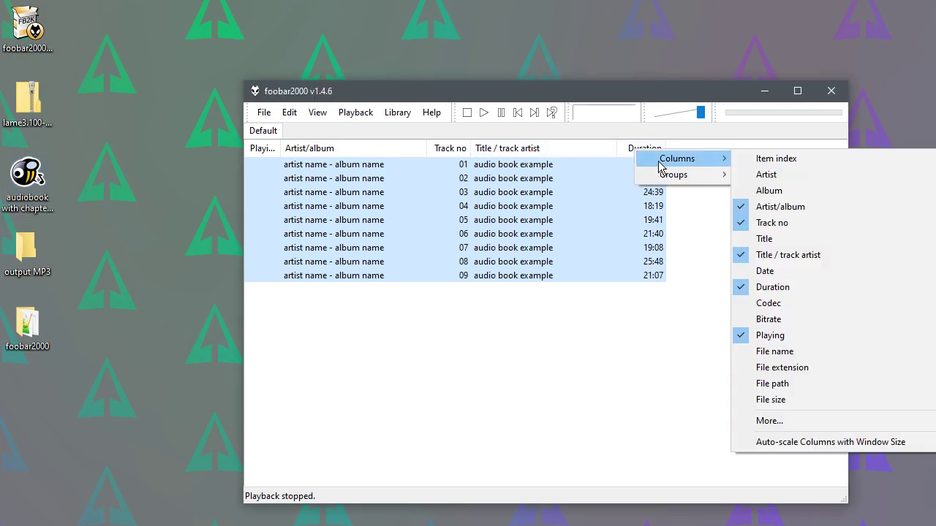
pyautogui.click(767, 320)
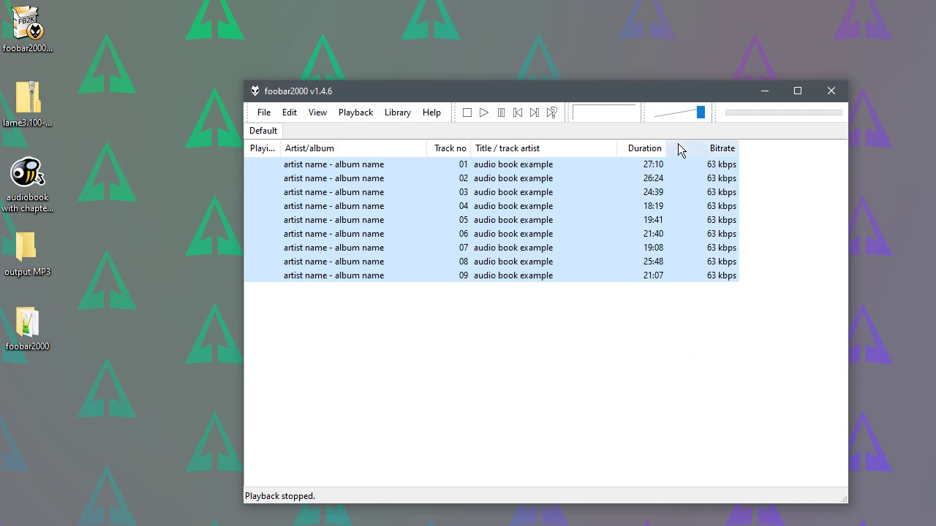
# Open the detailed converter setup for all selected chapter tracks and choose MP3 (LAME) as the output format
pyautogui.moveTo(374, 349); pyautogui.dragTo(361, 149)
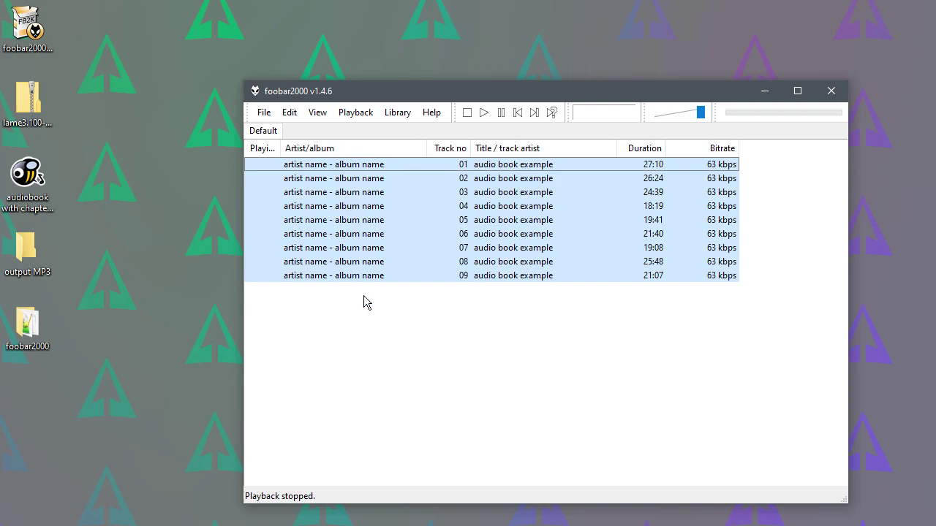
pyautogui.rightClick(348, 208)
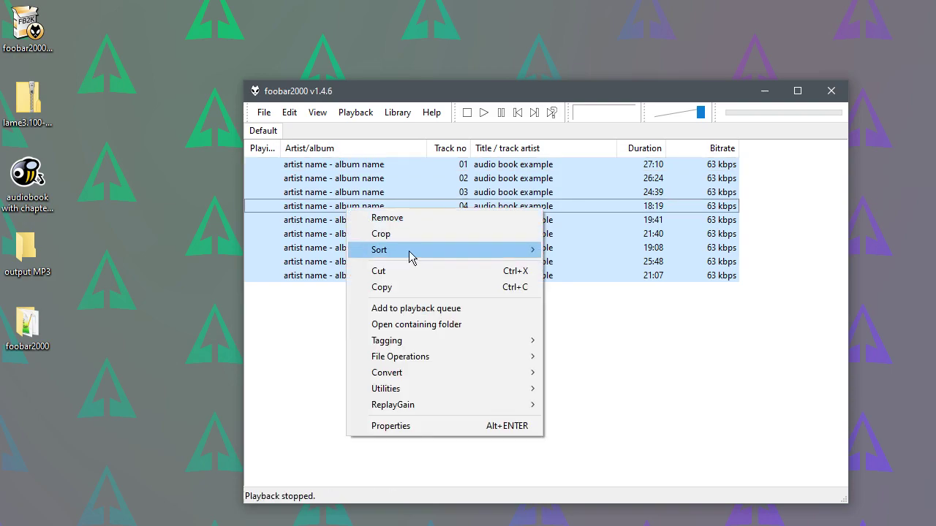
pyautogui.moveTo(460, 374)
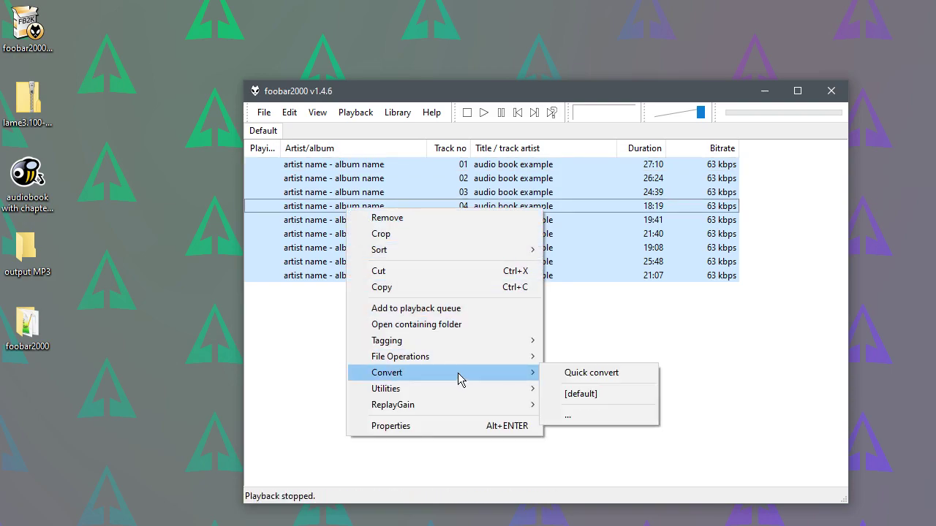
pyautogui.click(575, 422)
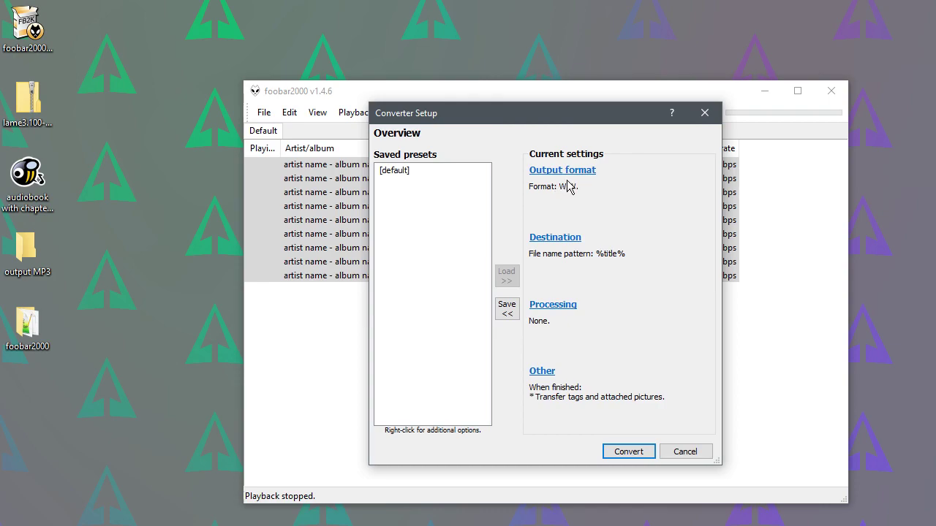
pyautogui.click(580, 172)
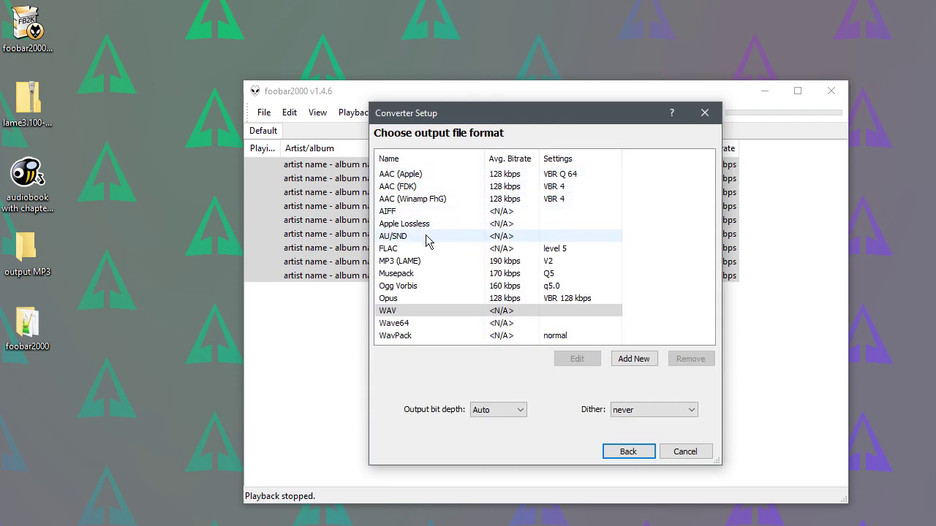
pyautogui.click(400, 263)
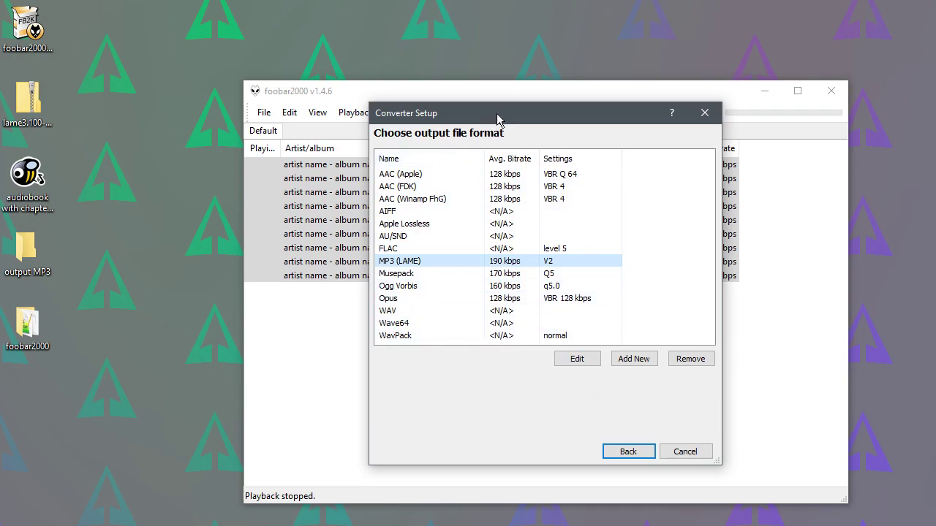
# Set the MP3 (LAME) preset's quality to V8 (85 kbps) and return to the converter overview
pyautogui.moveTo(501, 119); pyautogui.dragTo(346, 95)
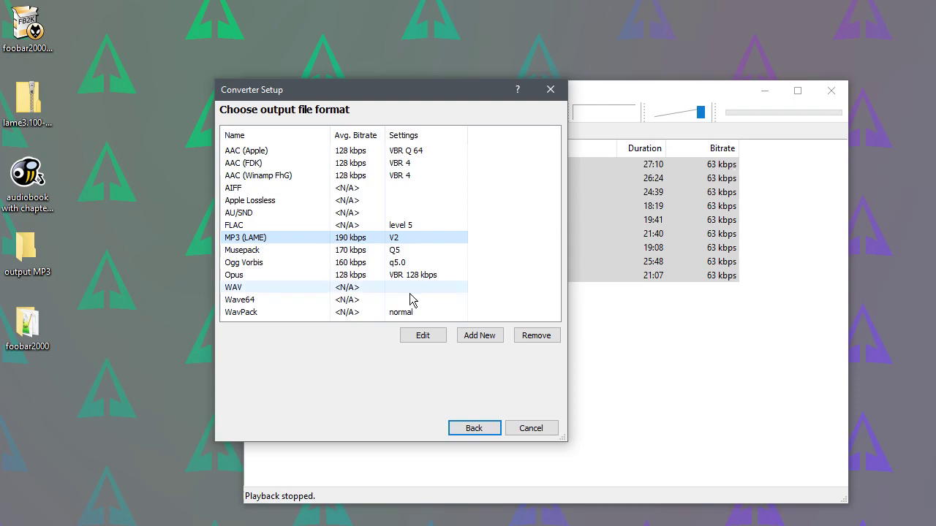
pyautogui.click(424, 335)
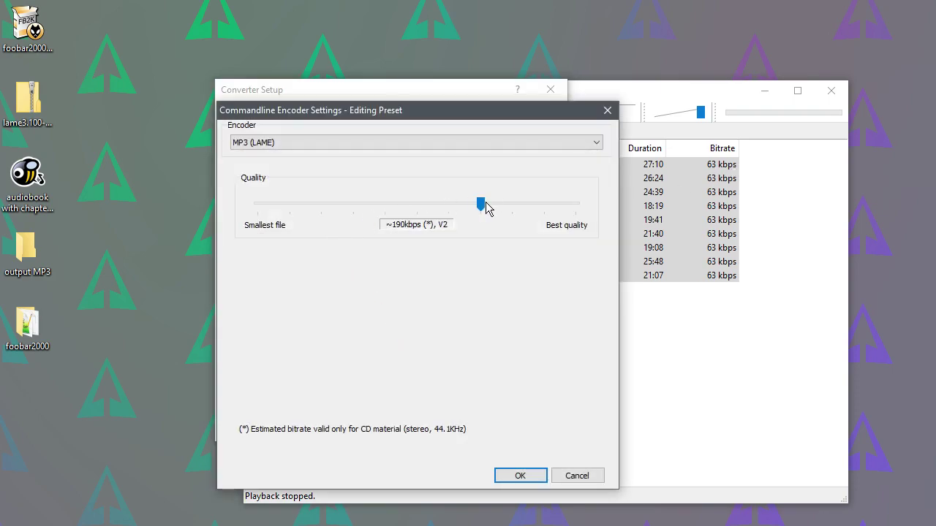
pyautogui.moveTo(485, 203); pyautogui.dragTo(260, 204)
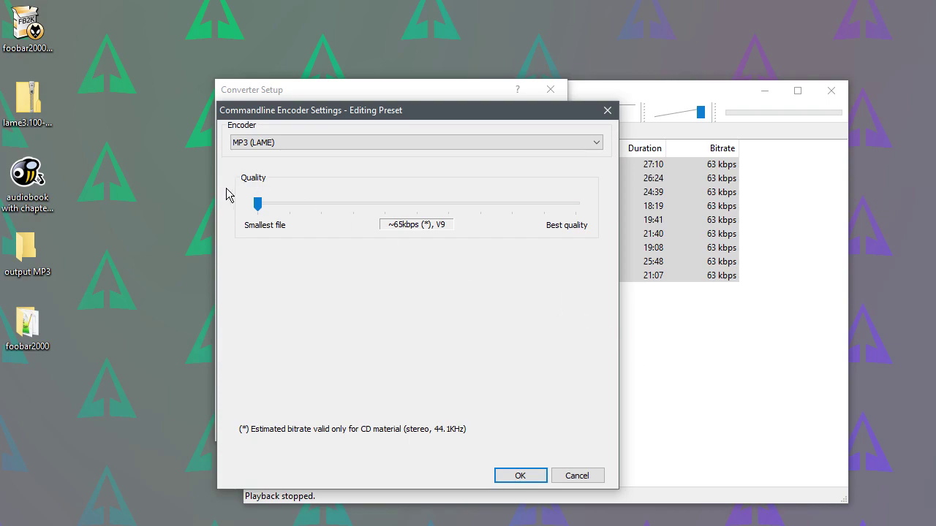
pyautogui.moveTo(257, 205); pyautogui.dragTo(282, 211)
pyautogui.click(520, 476)
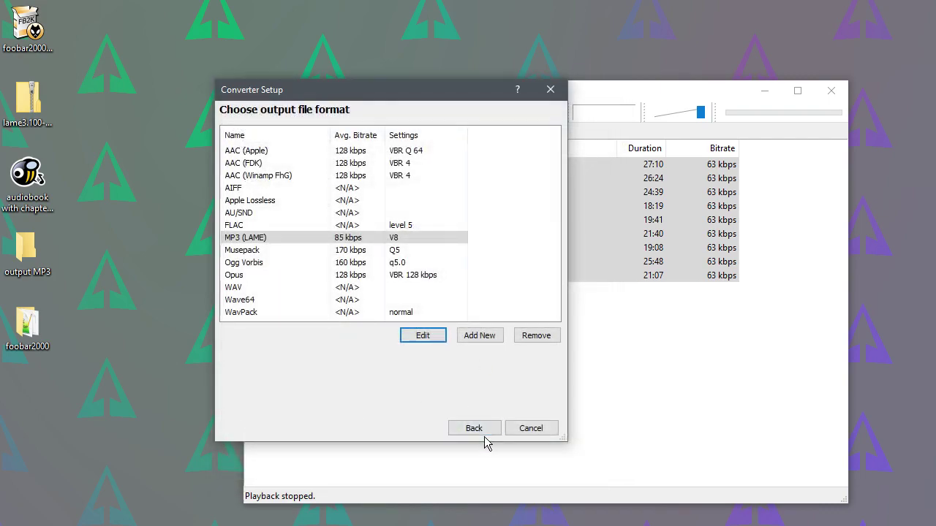
pyautogui.click(474, 428)
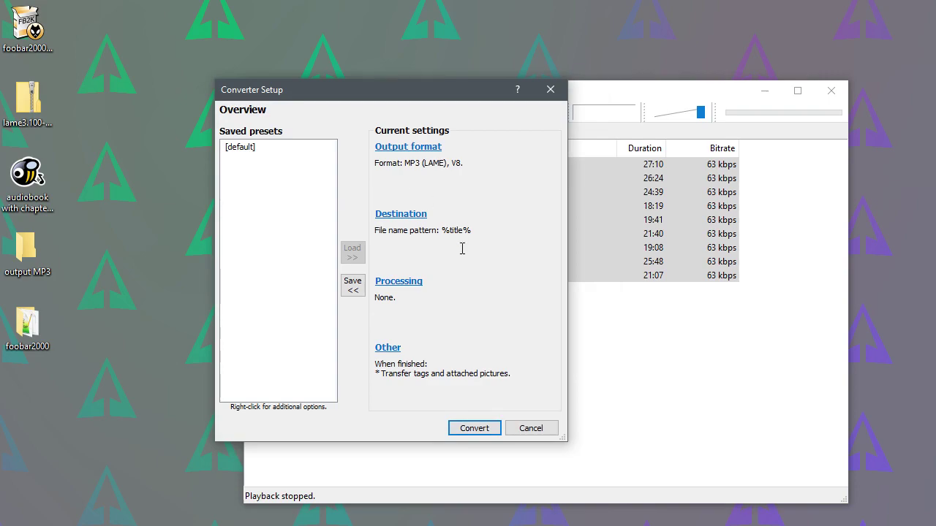
# Set the conversion destination to the specified folder "output MP3" on the desktop
pyautogui.click(399, 215)
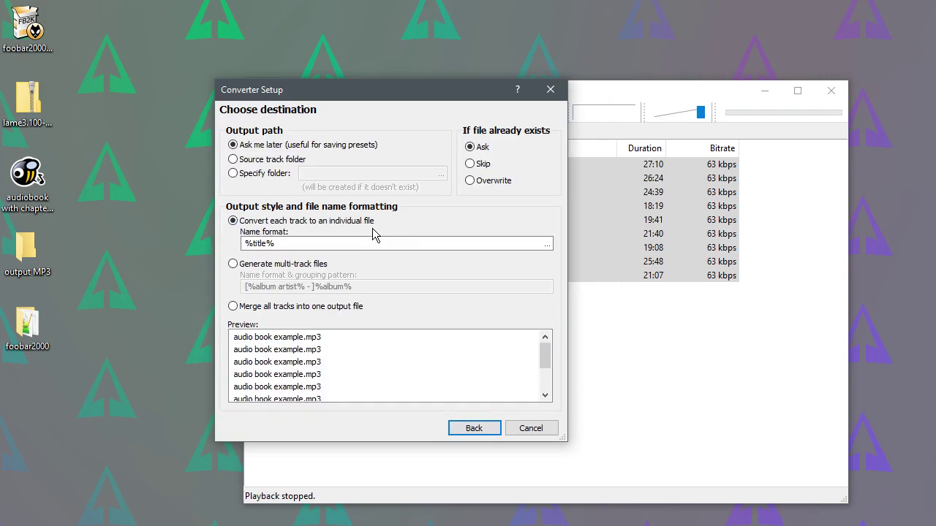
pyautogui.click(234, 174)
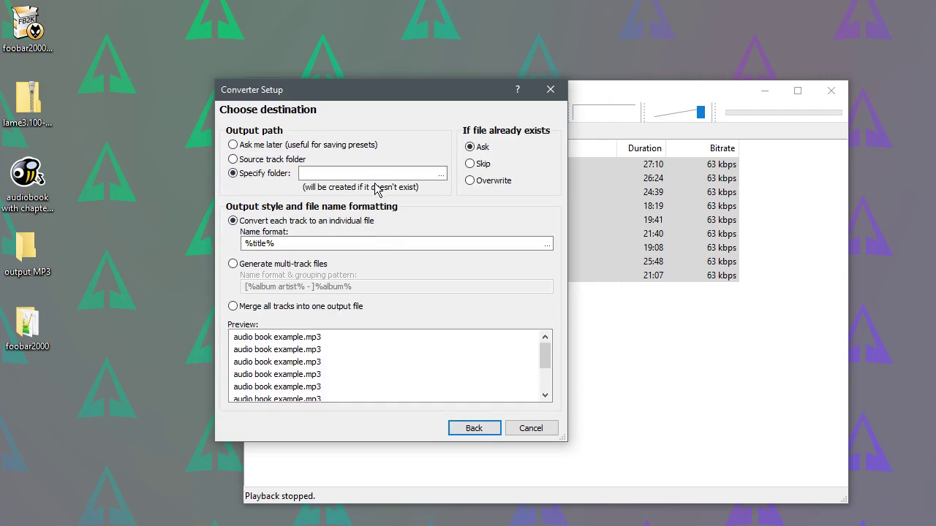
pyautogui.click(441, 174)
pyautogui.click(275, 245)
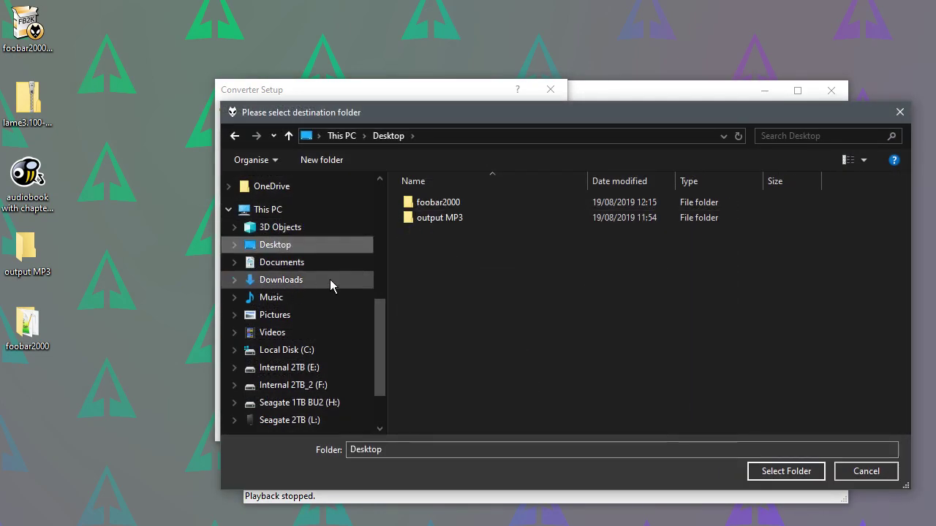
pyautogui.doubleClick(420, 218)
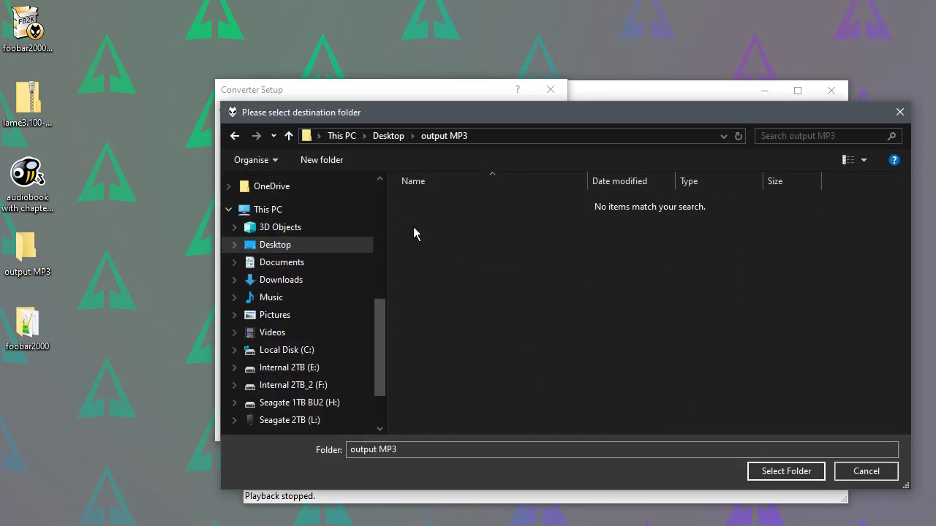
pyautogui.click(764, 472)
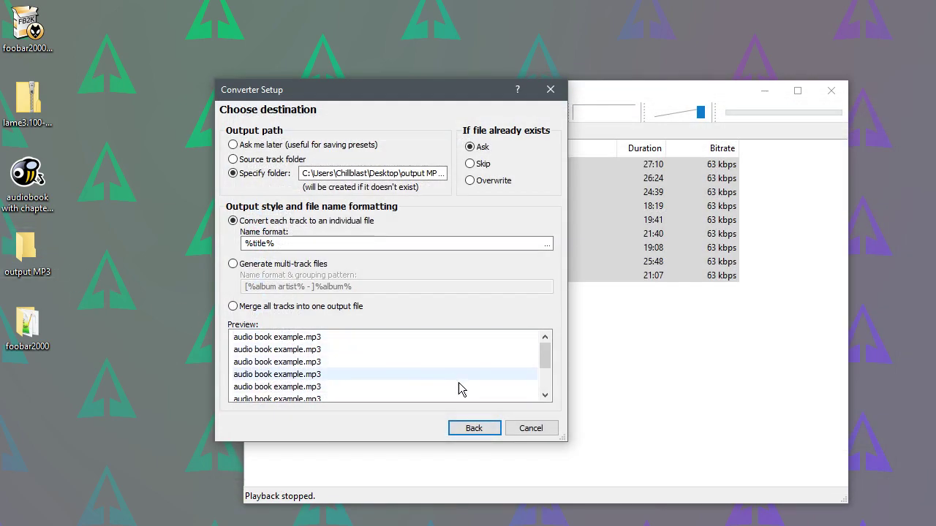
# Set the output file name format to "%track% - %title%" and return to the converter overview
pyautogui.click(254, 243)
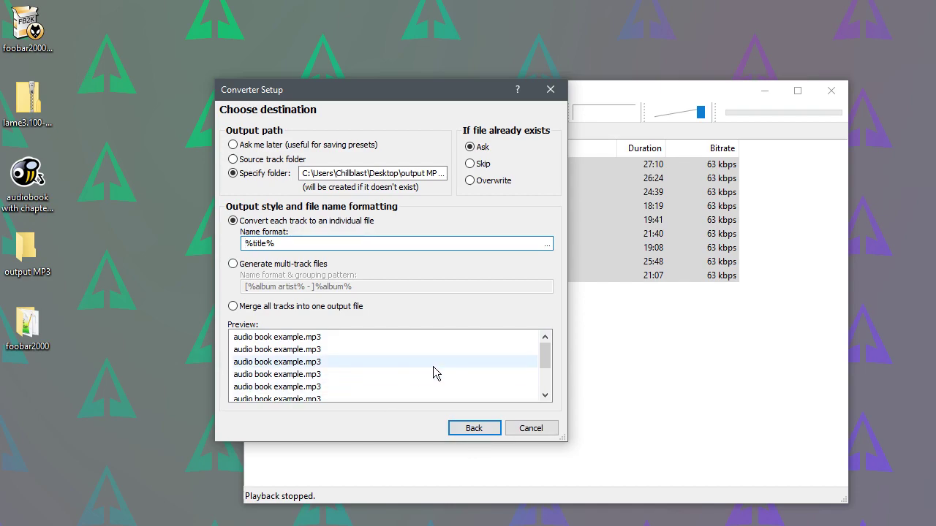
pyautogui.write('%tra')
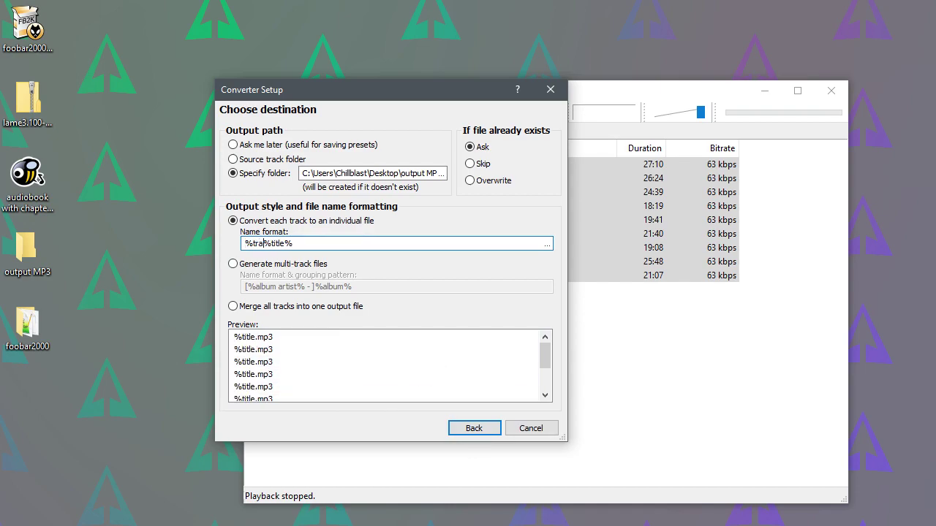
pyautogui.write('ck')
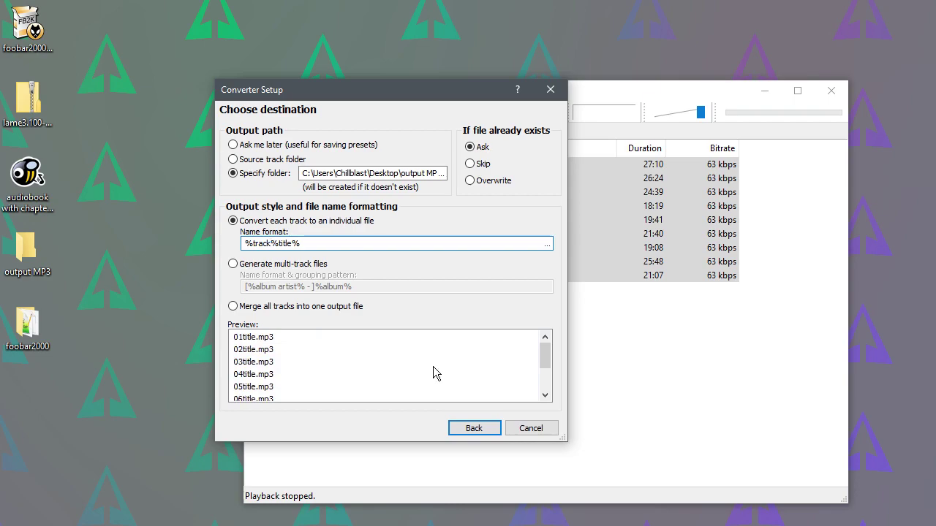
pyautogui.write('% - %')
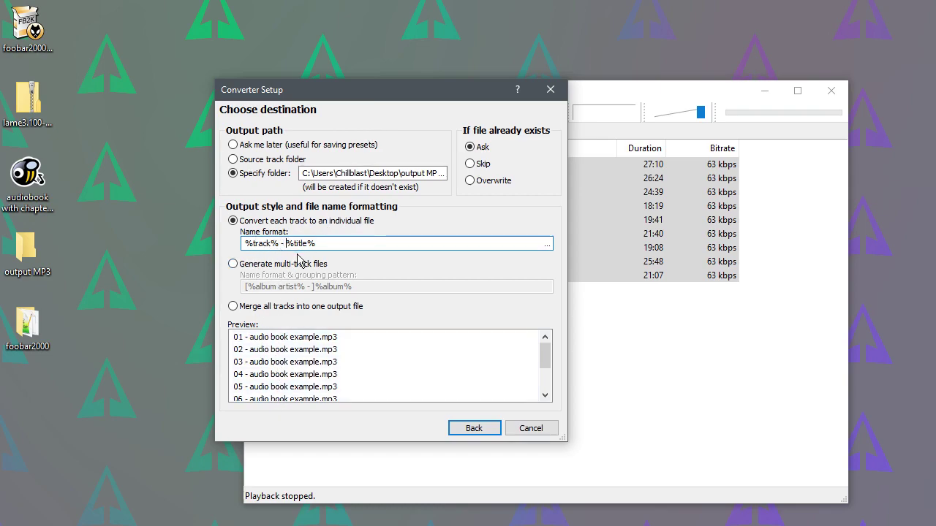
pyautogui.moveTo(334, 91)
pyautogui.mouseDown()
pyautogui.moveTo(466, 246)
pyautogui.moveTo(418, 251)
pyautogui.moveTo(332, 89)
pyautogui.mouseUp()
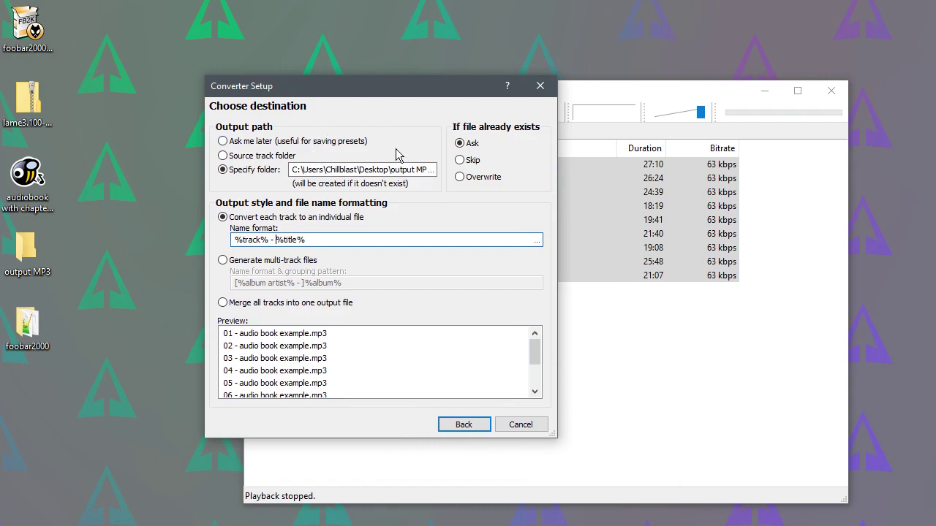
pyautogui.click(460, 427)
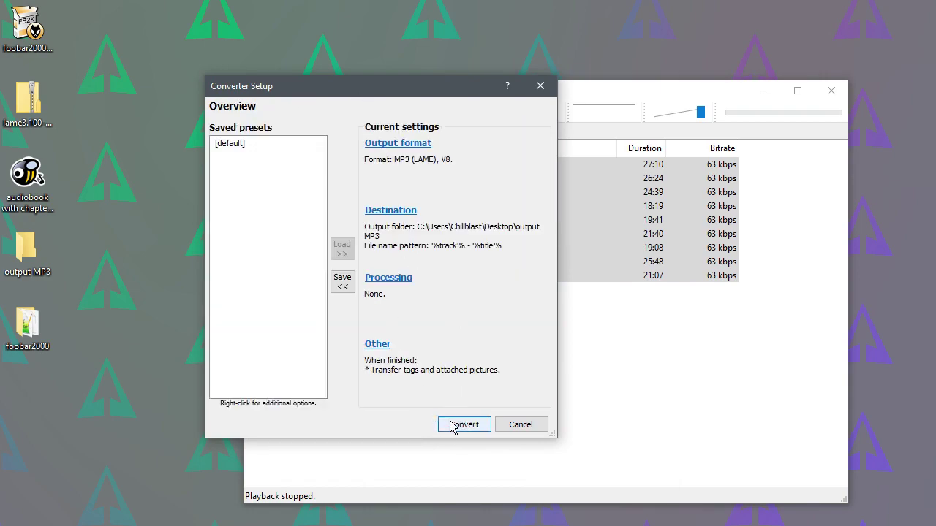
pyautogui.click(462, 425)
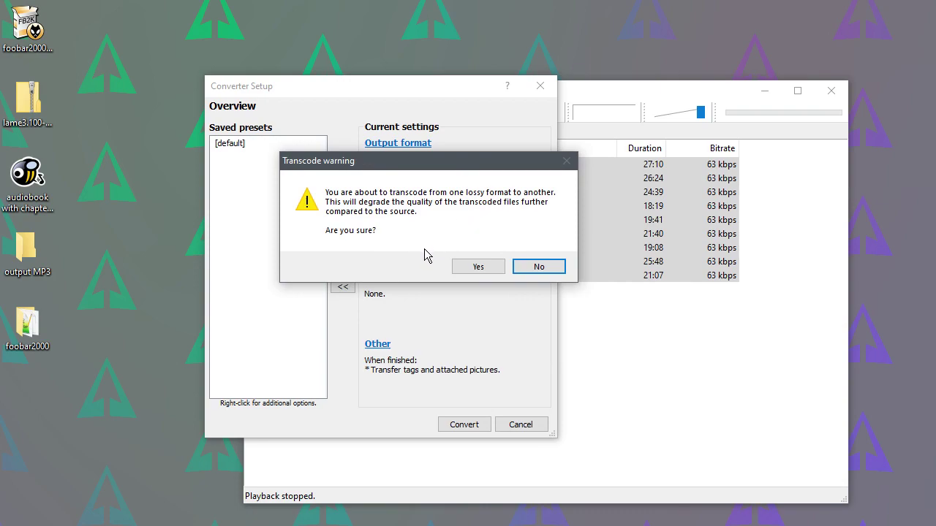
pyautogui.click(477, 269)
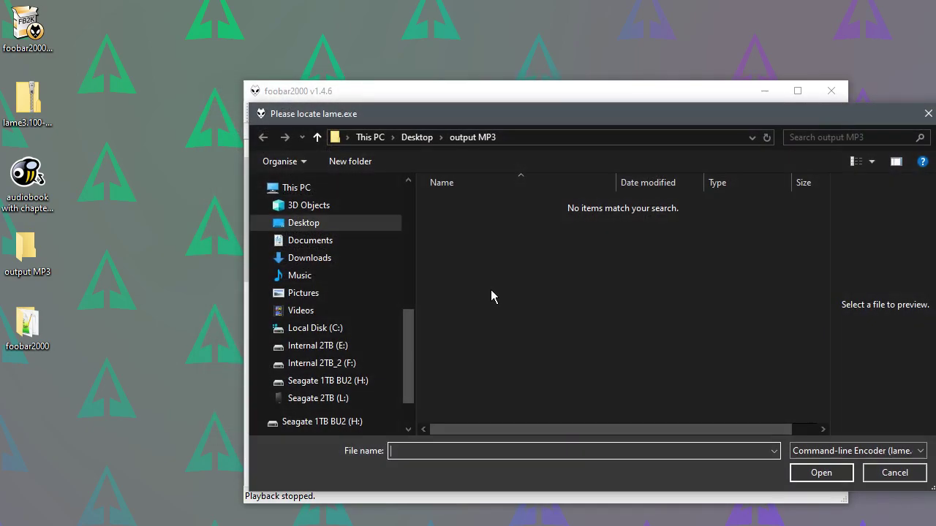
pyautogui.moveTo(438, 106); pyautogui.dragTo(310, 71)
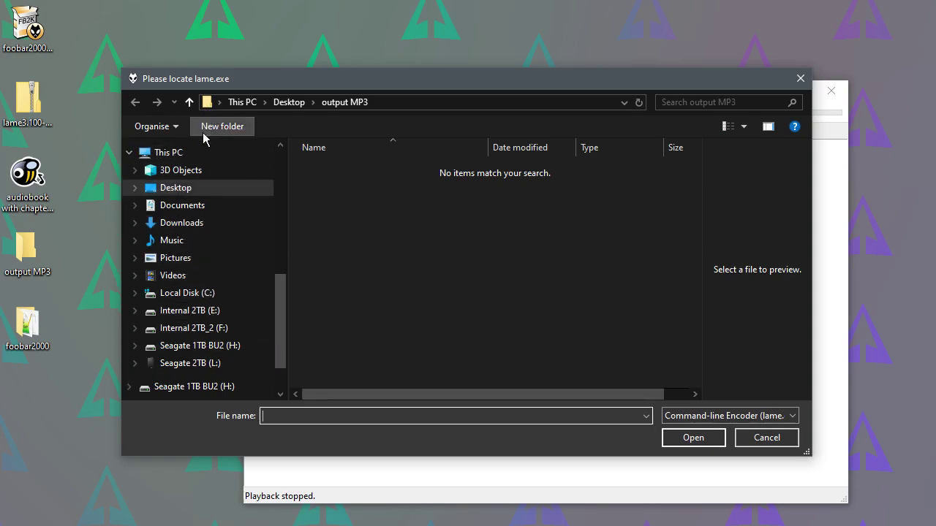
pyautogui.click(183, 192)
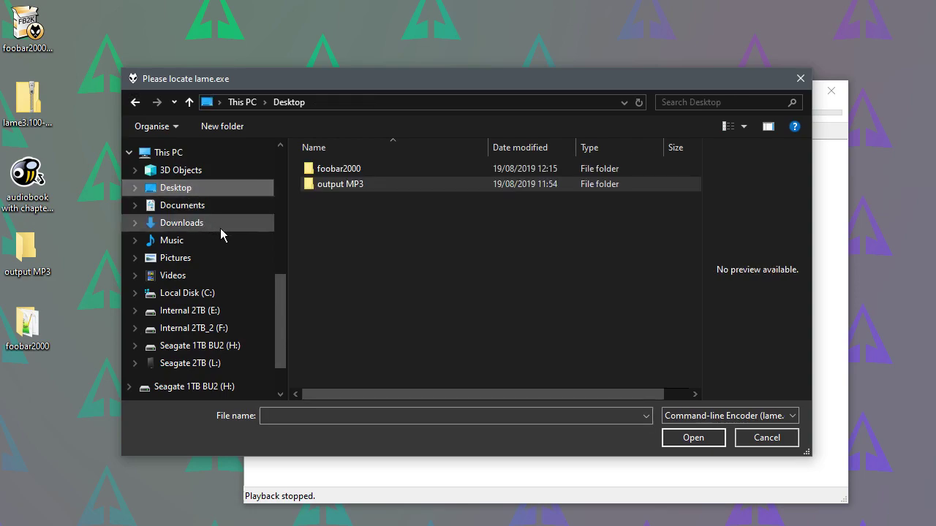
pyautogui.doubleClick(322, 170)
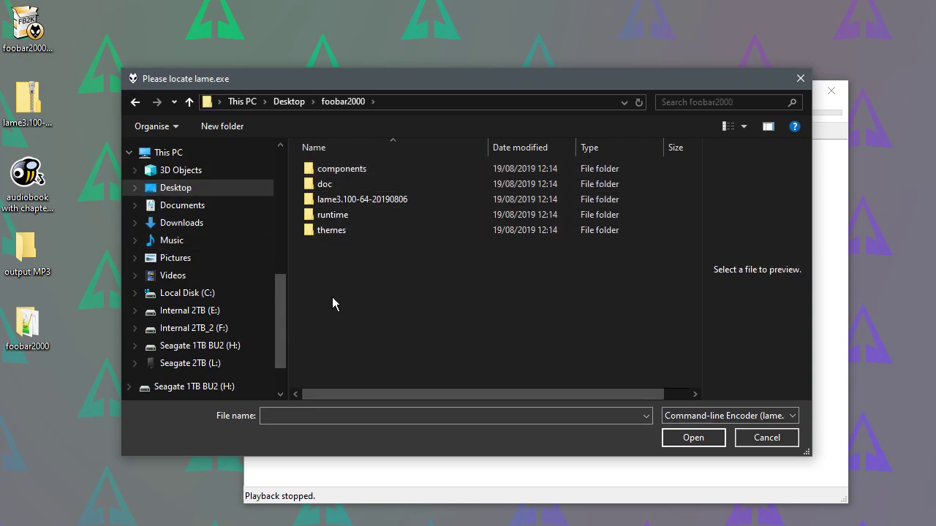
pyautogui.doubleClick(345, 202)
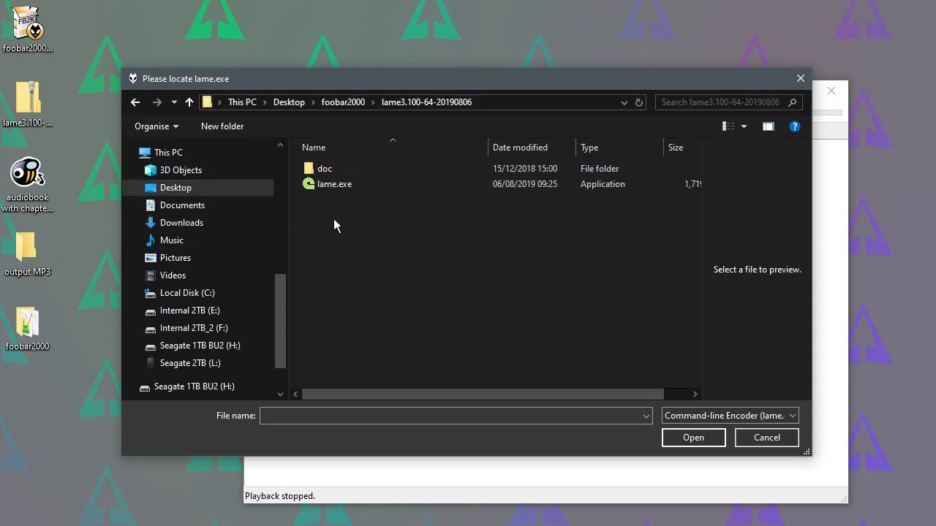
pyautogui.click(316, 185)
pyautogui.click(717, 439)
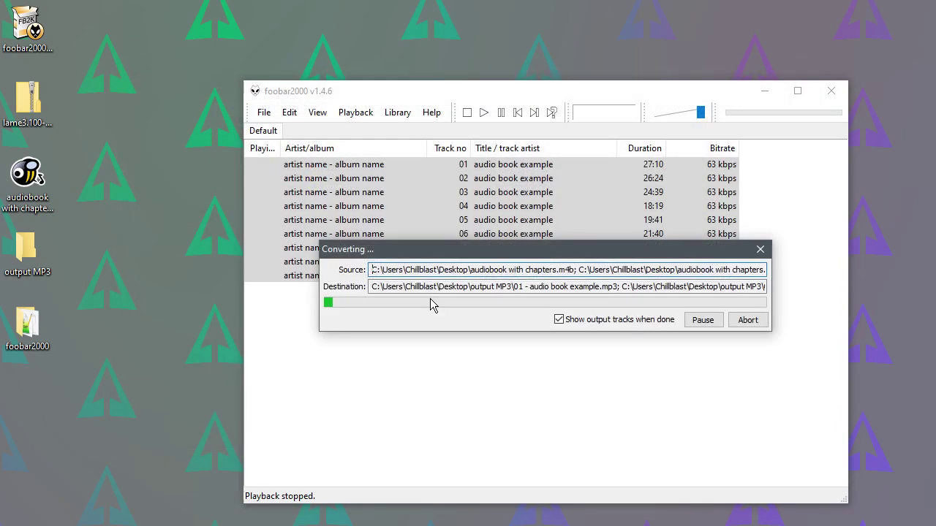
pyautogui.moveTo(402, 249); pyautogui.dragTo(279, 164)
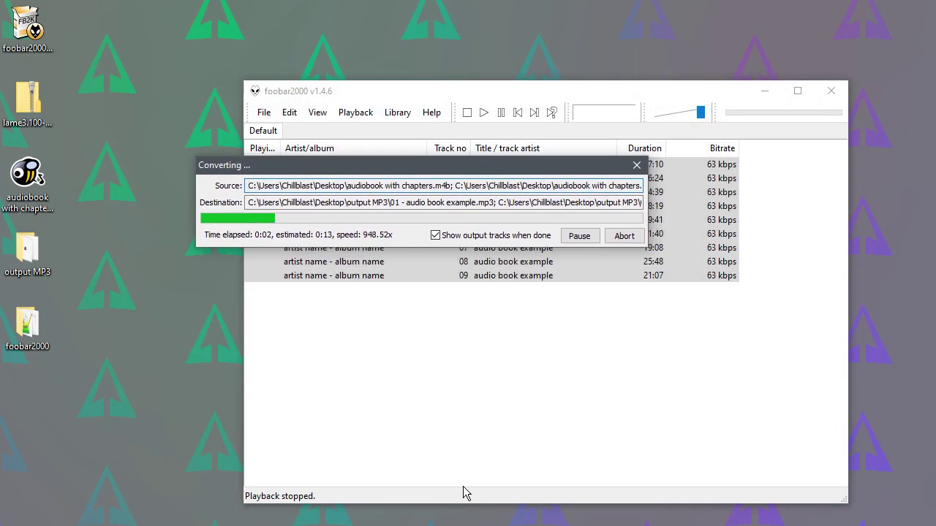